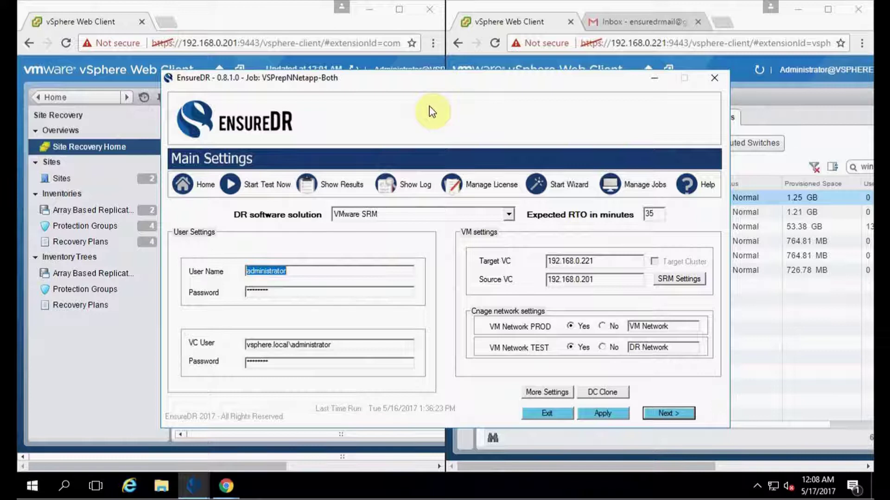
# Display the recovery plans in the source site's vSphere client and bring up the target site's virtual machine list
pyautogui.click(239, 18)
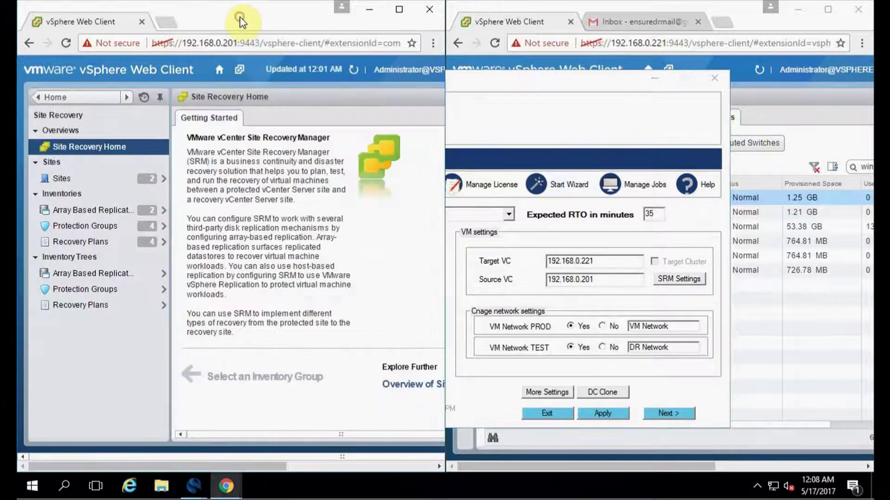
pyautogui.click(110, 249)
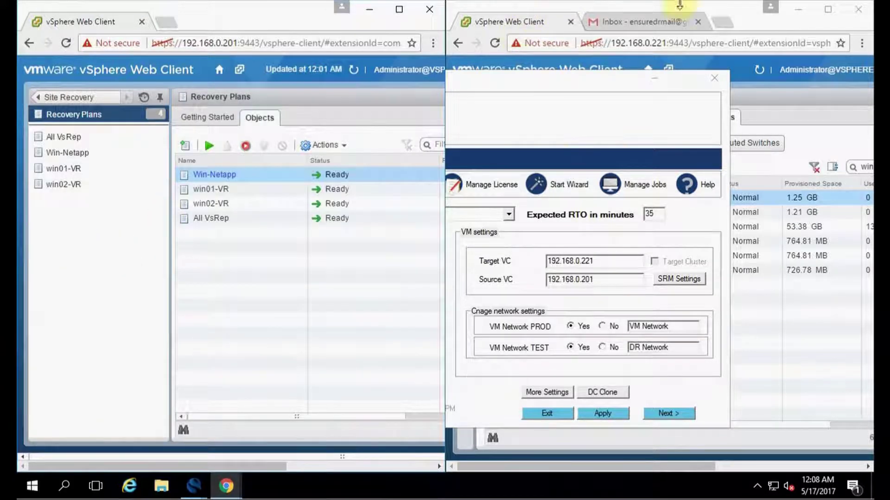
pyautogui.click(734, 13)
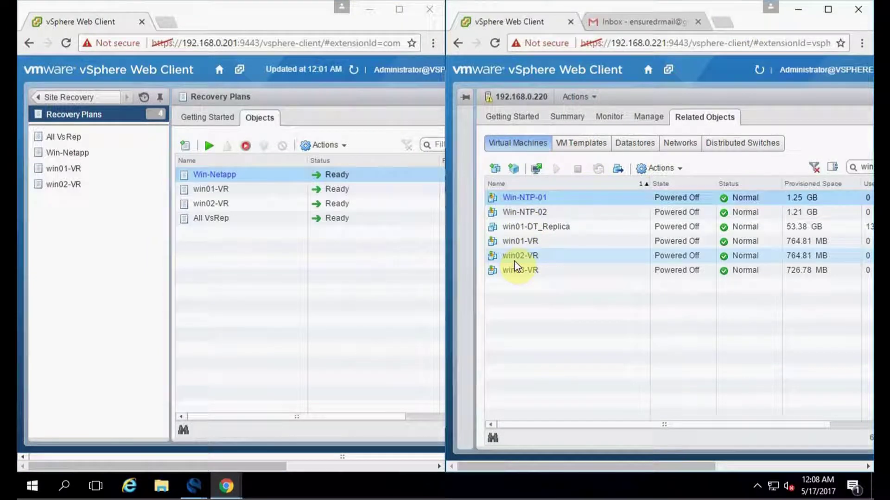
# Switch back to EnsureDR and review the DR software solution options, expected RTO, user accounts, and the target and source VC addresses
pyautogui.moveTo(195, 490)
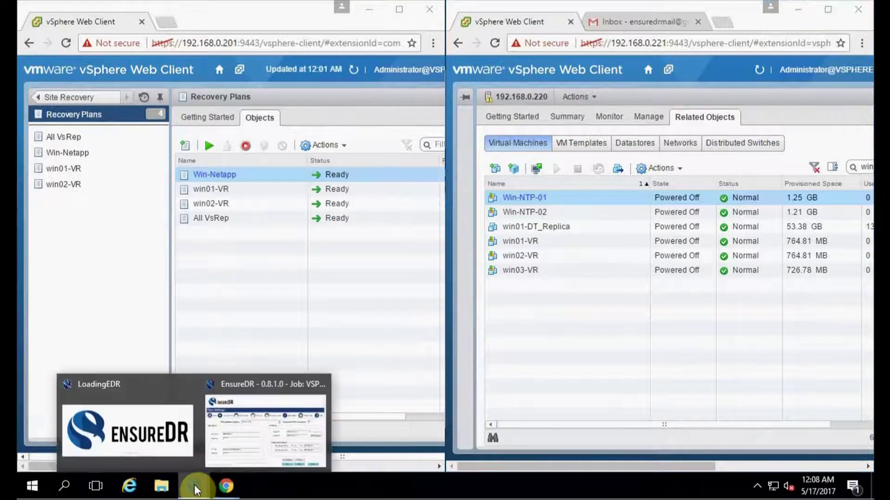
pyautogui.click(257, 439)
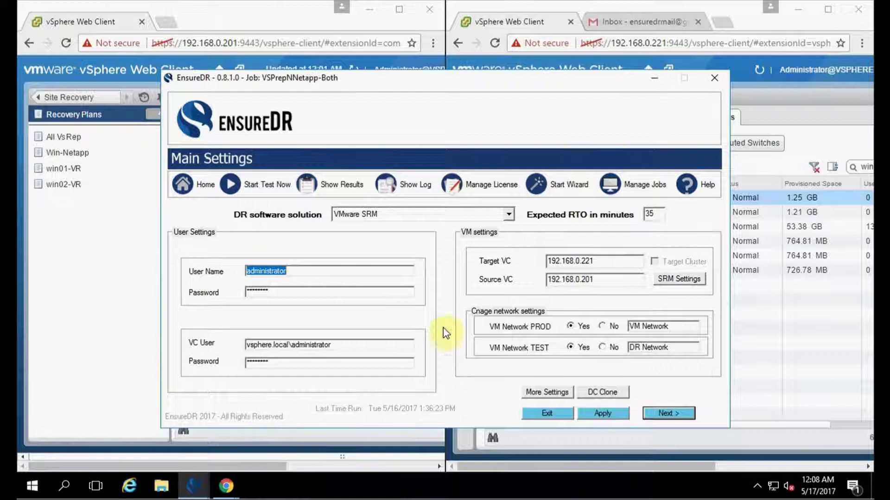
pyautogui.click(509, 215)
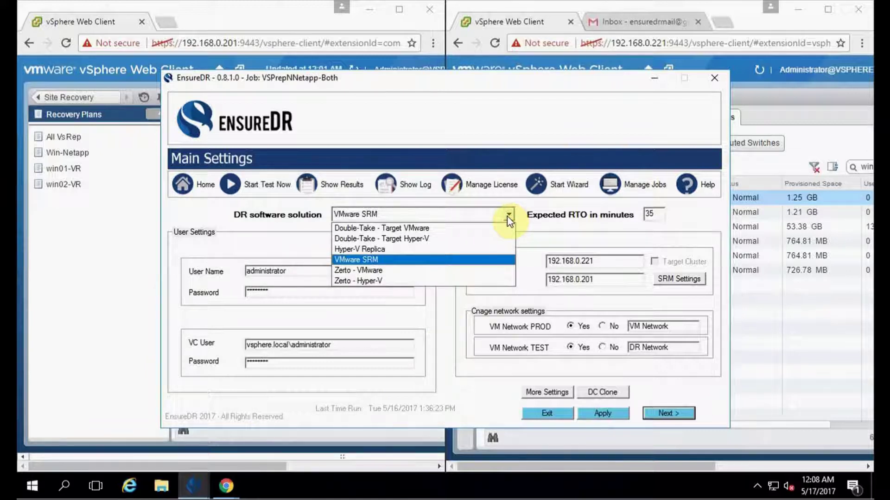
pyautogui.click(658, 214)
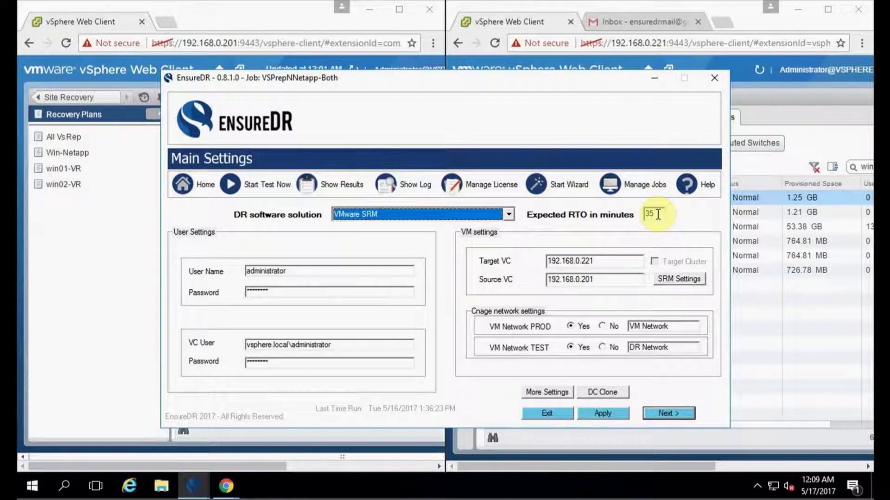
pyautogui.click(379, 271)
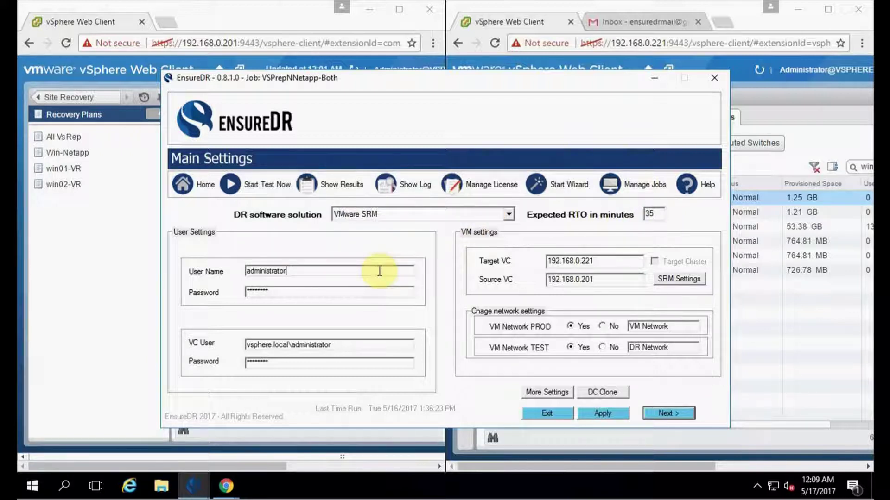
pyautogui.click(348, 345)
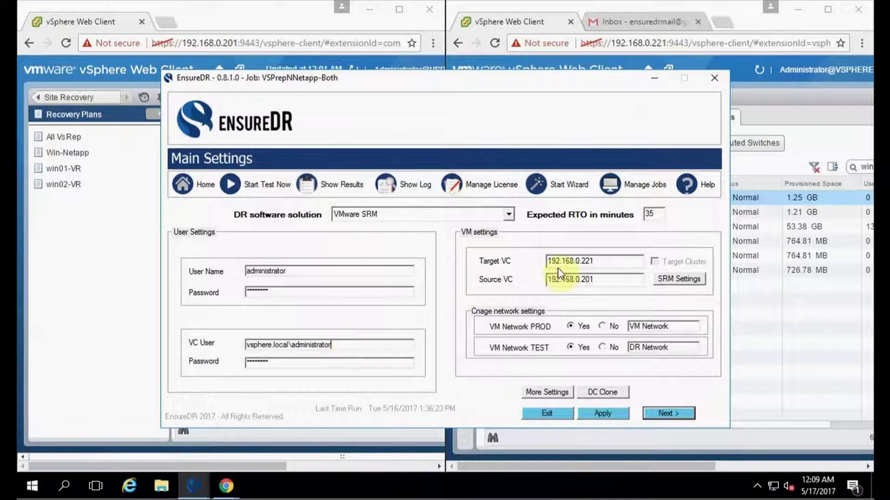
pyautogui.click(605, 263)
pyautogui.click(602, 281)
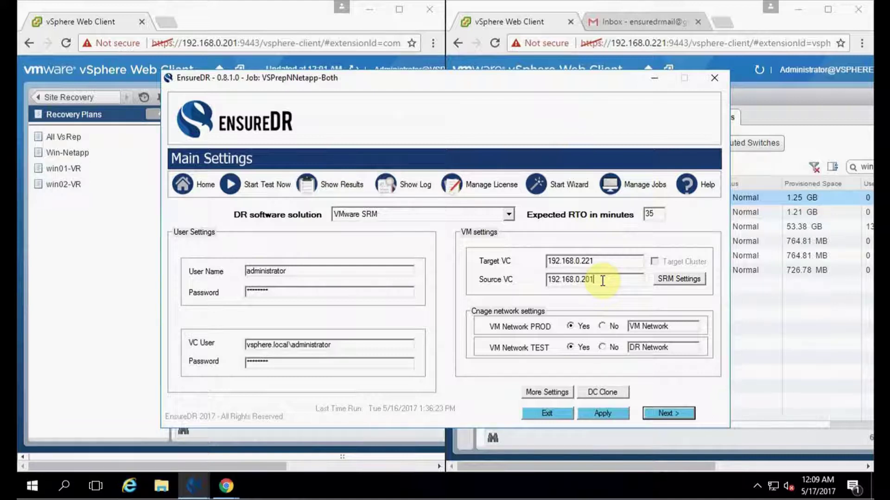
# Review the VMware SRM settings and the recovery plans chosen for testing, and accept them
pyautogui.click(679, 282)
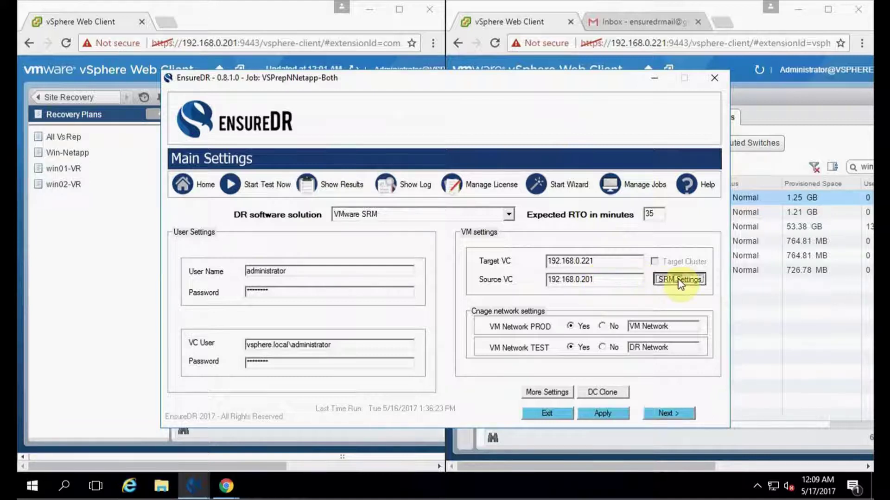
pyautogui.click(680, 282)
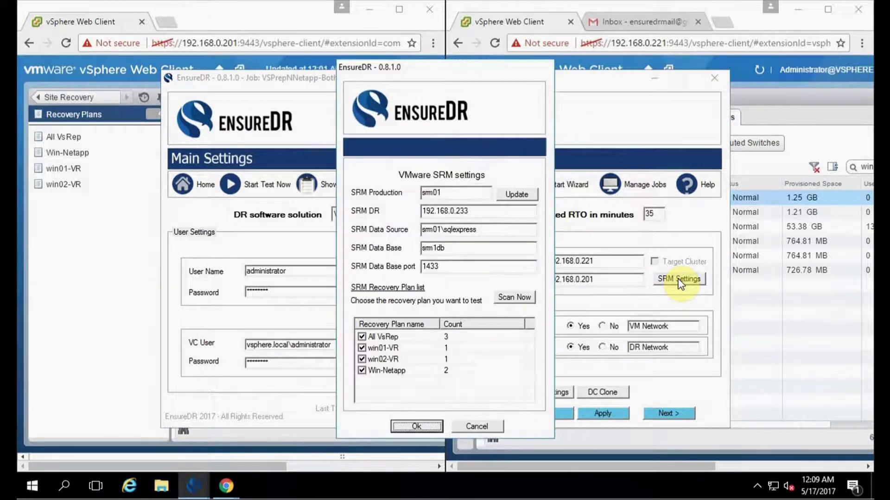
pyautogui.click(473, 193)
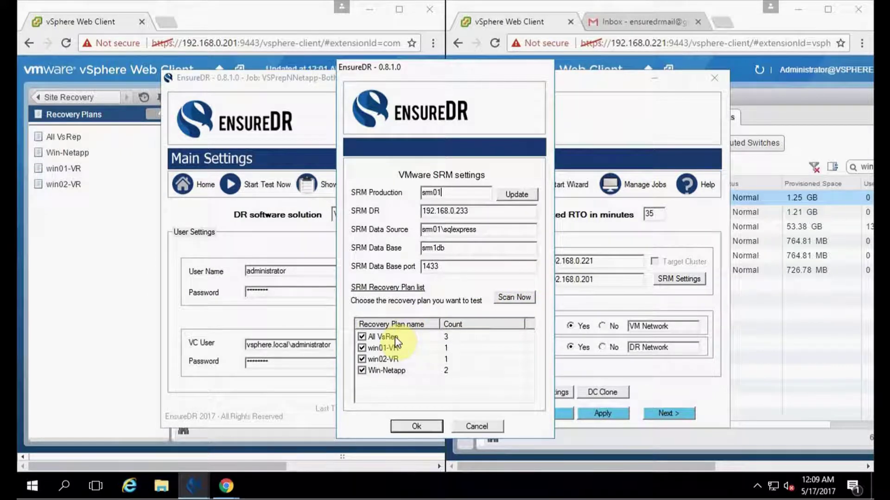
pyautogui.click(418, 428)
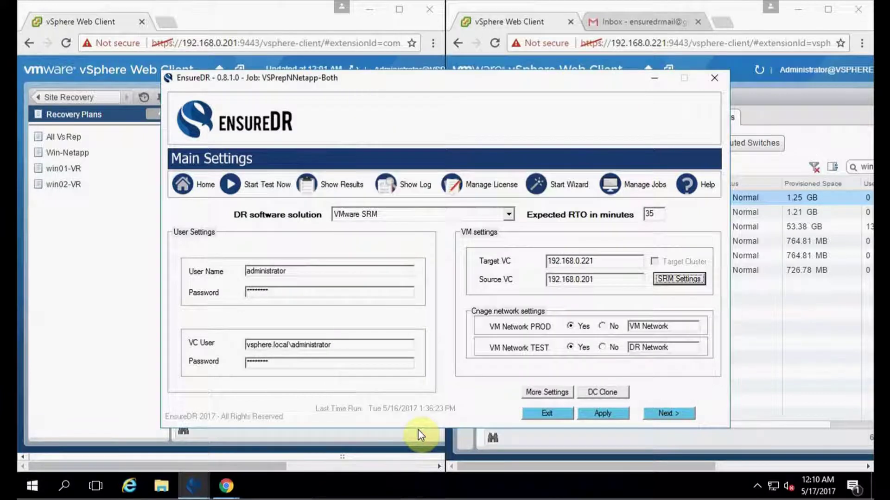
# Check the production and test VM network names and proceed to the DR test settings
pyautogui.click(676, 325)
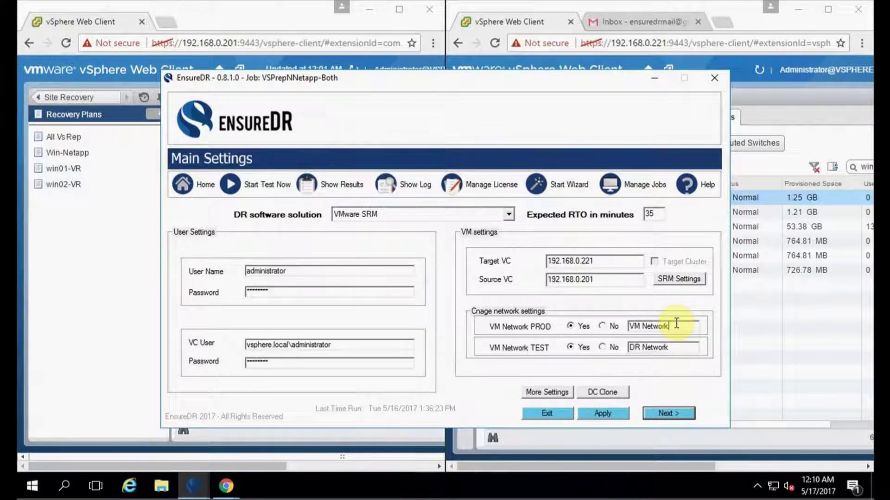
pyautogui.click(677, 347)
pyautogui.click(673, 413)
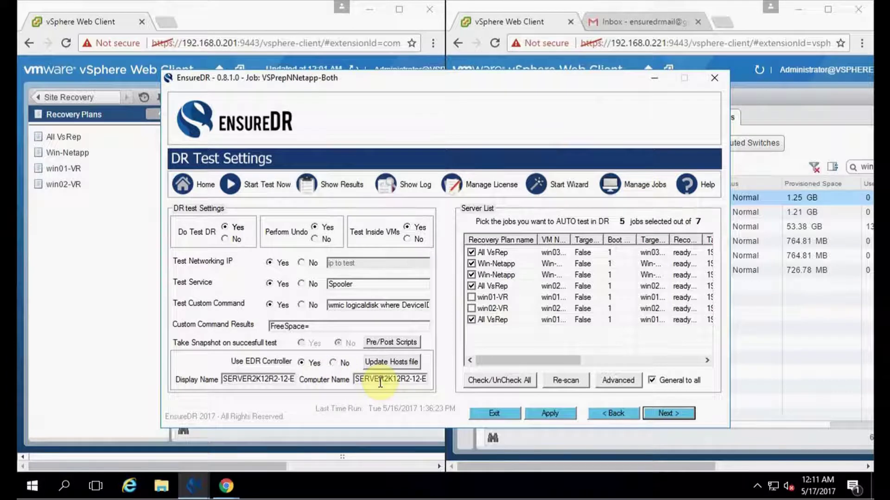
# Inspect the advanced per-server test options from the server list and close them without saving
pyautogui.click(520, 265)
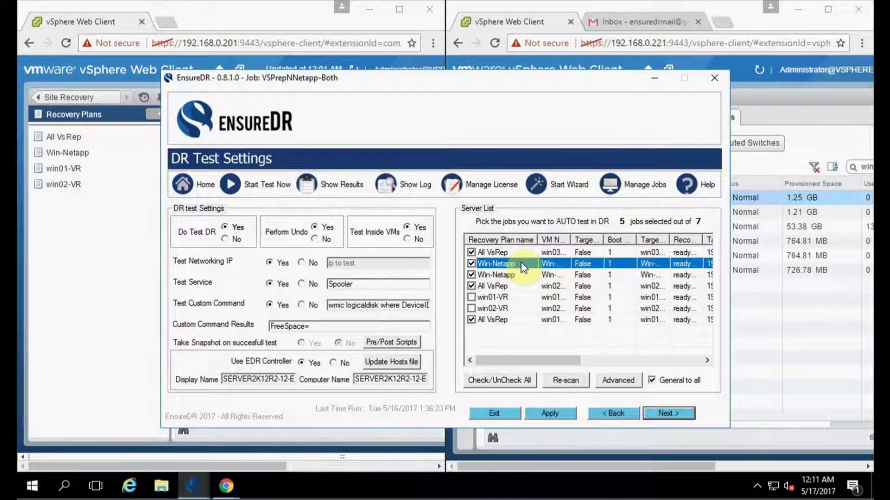
pyautogui.click(619, 383)
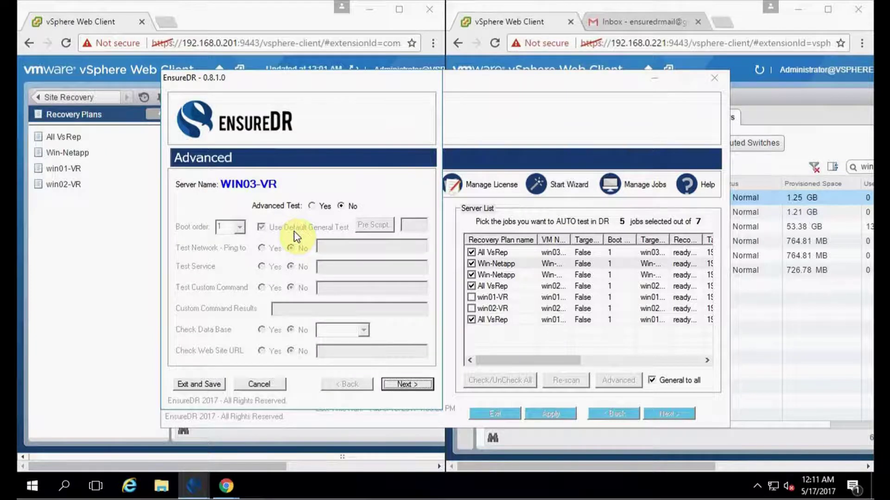
pyautogui.click(268, 389)
pyautogui.click(220, 156)
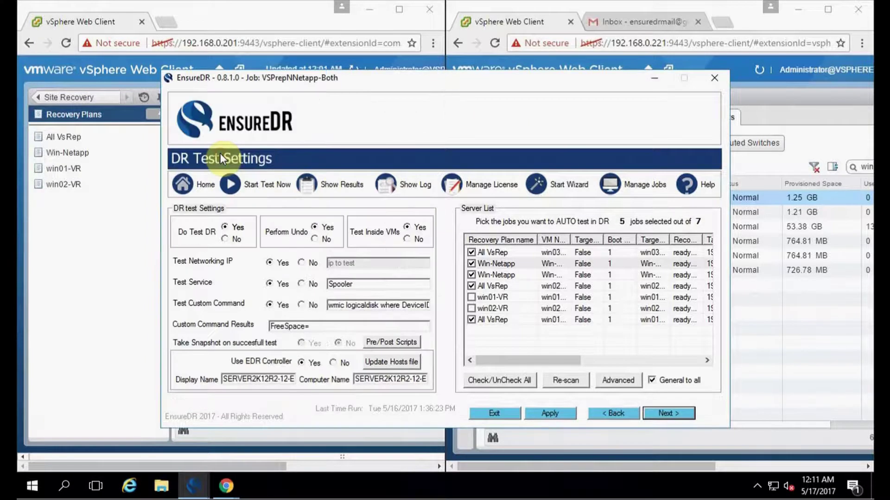
# Proceed to the mail and scheduler settings and enable a scheduled test task with 5/17/2017 as the start date
pyautogui.click(683, 410)
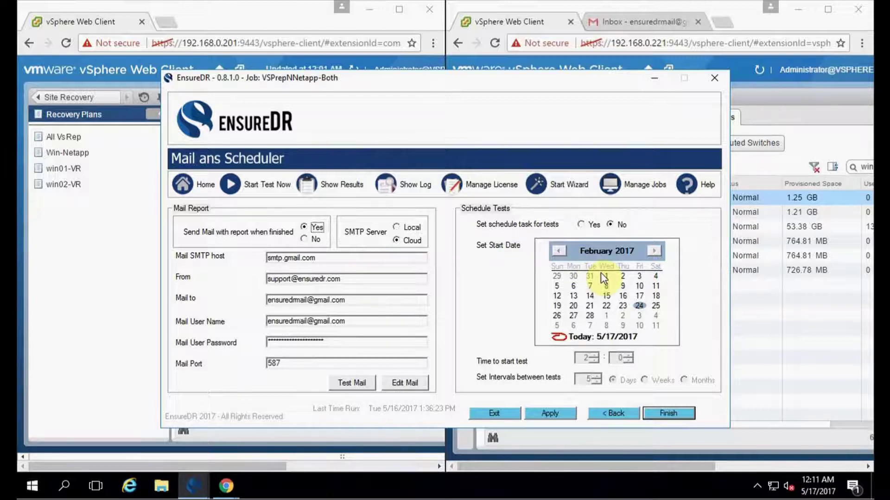
pyautogui.click(339, 256)
pyautogui.click(583, 225)
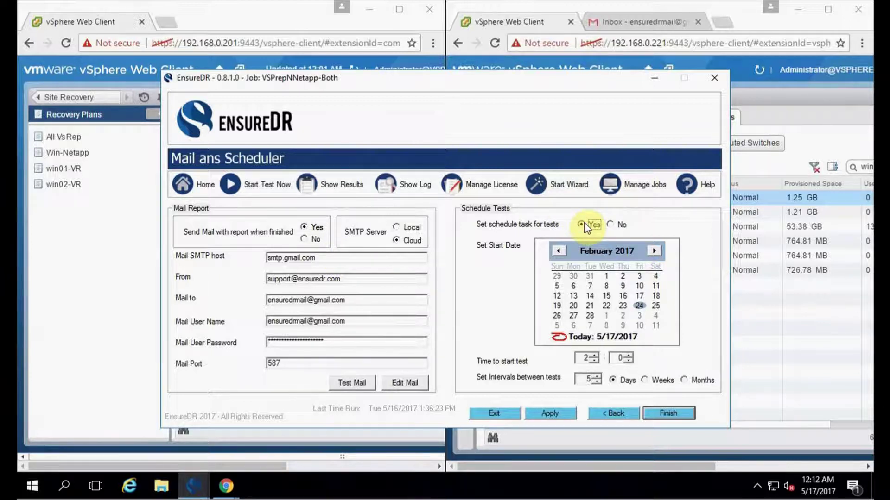
pyautogui.click(565, 336)
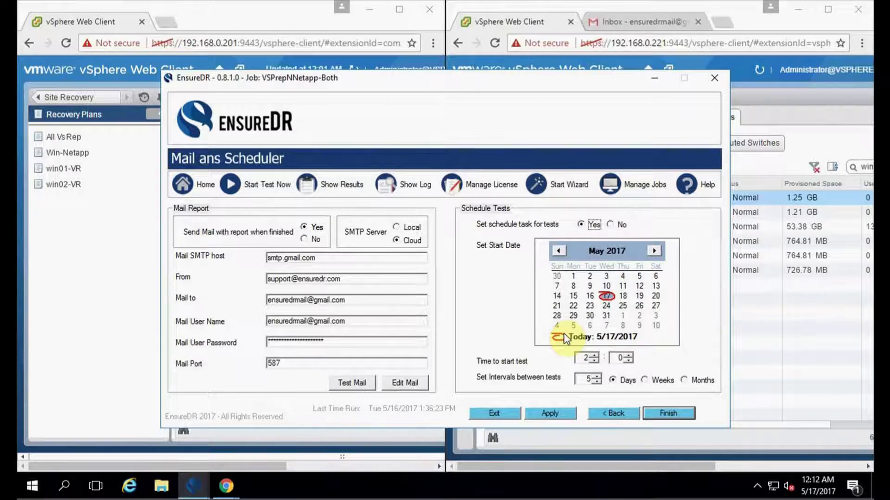
# Finish the wizard, run the DR test immediately, and open the All VsRep recovery plan in vSphere to monitor its steps
pyautogui.click(661, 414)
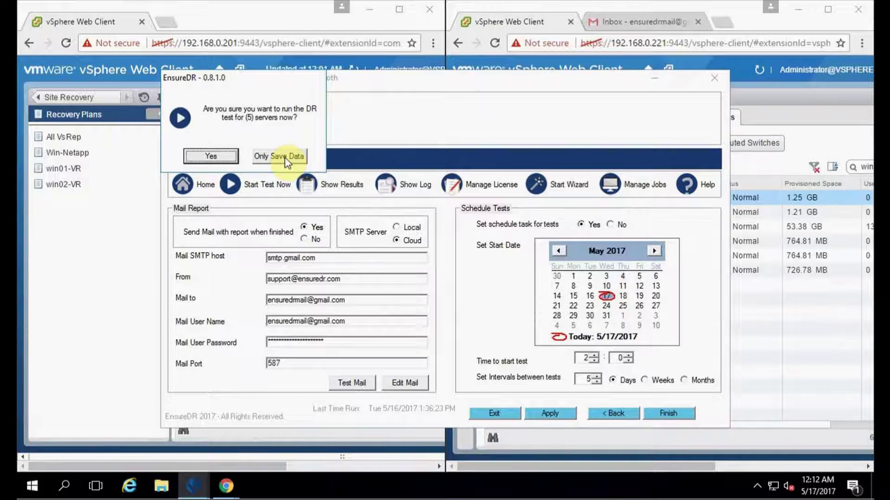
pyautogui.click(218, 155)
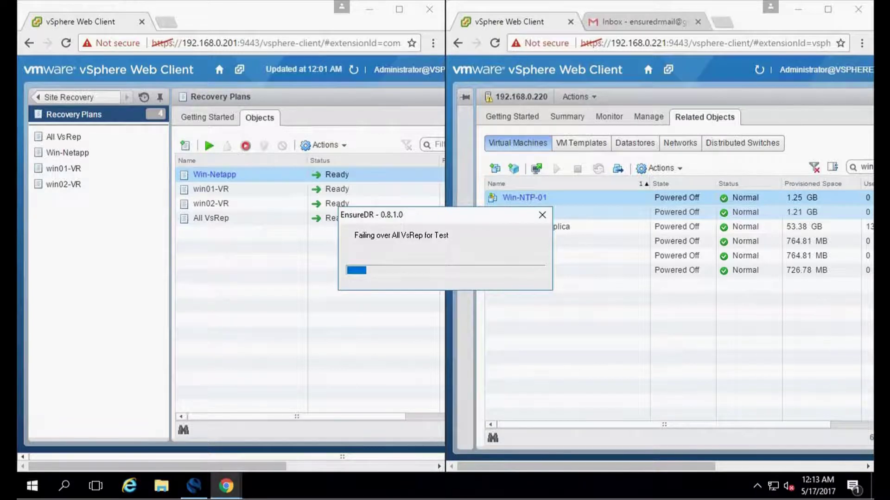
pyautogui.click(66, 139)
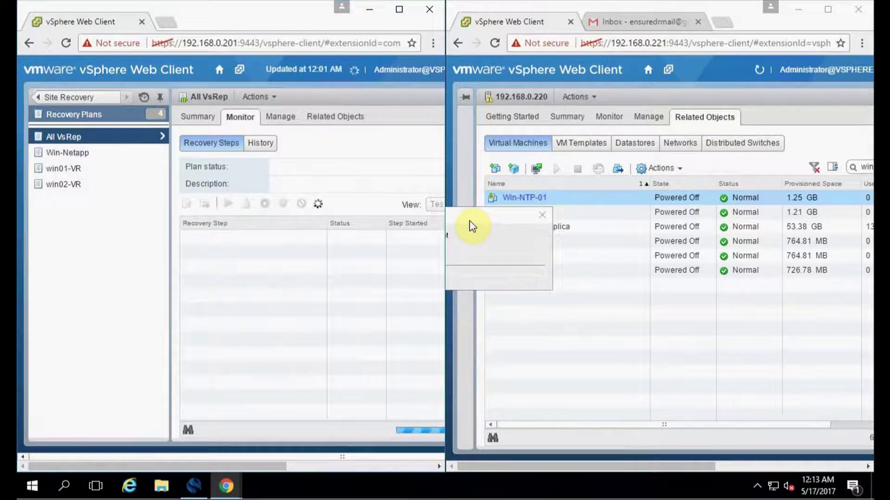
pyautogui.moveTo(468, 223); pyautogui.dragTo(465, 294)
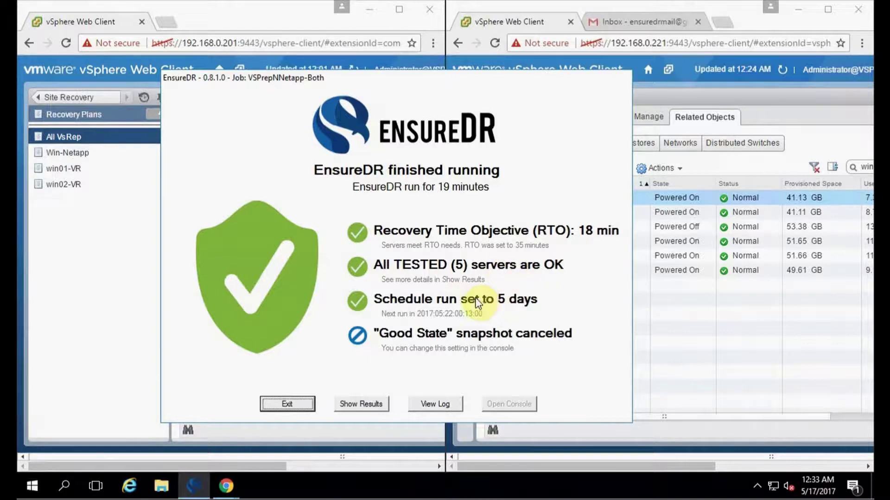
# Open the test results and examine the report's summary, DR readiness charts, per-server test table and detailed server reports
pyautogui.click(379, 410)
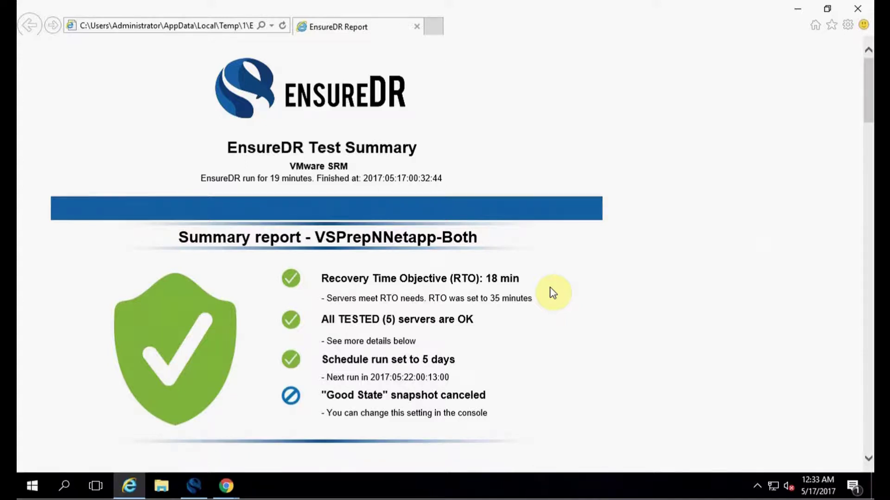
pyautogui.scroll(-5, 553, 292)
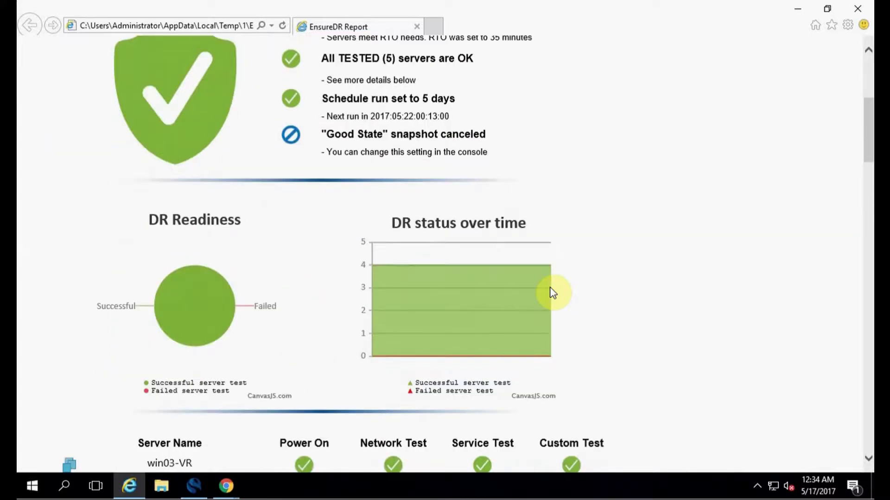
pyautogui.moveTo(168, 289)
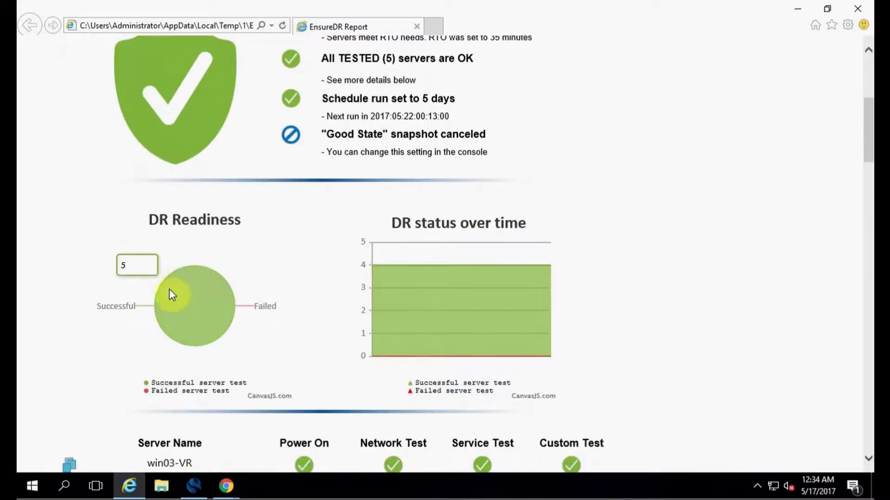
pyautogui.moveTo(428, 307)
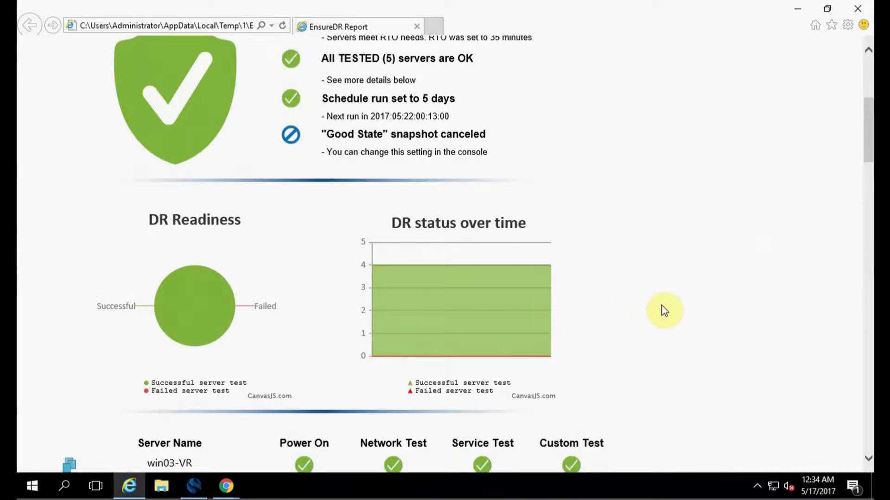
pyautogui.scroll(-5, 665, 311)
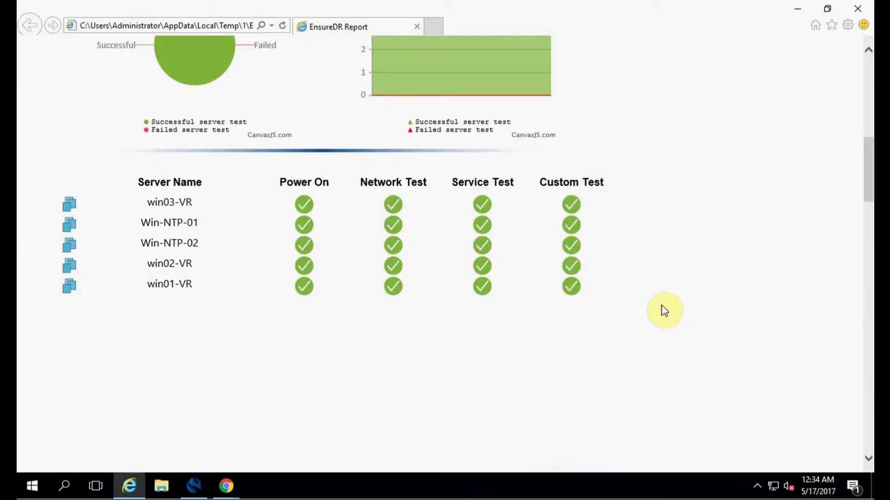
pyautogui.scroll(-10, 664, 310)
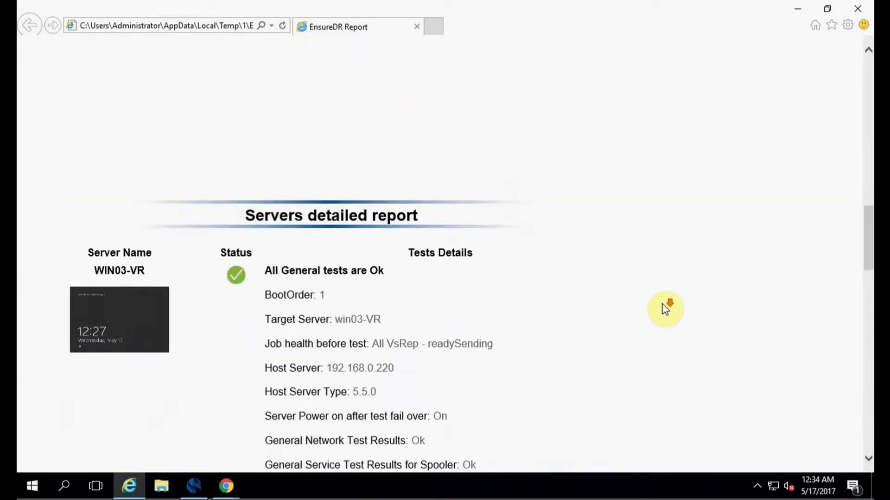
pyautogui.scroll(-1, 665, 309)
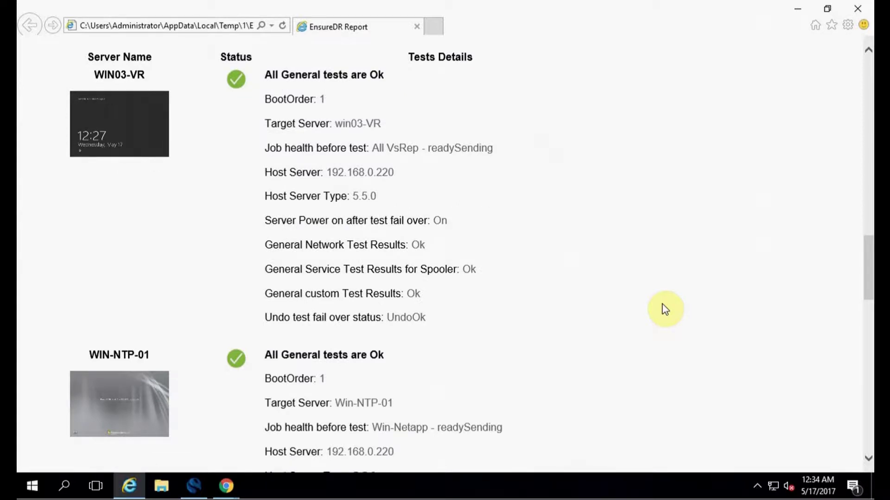
pyautogui.scroll(-10, 665, 309)
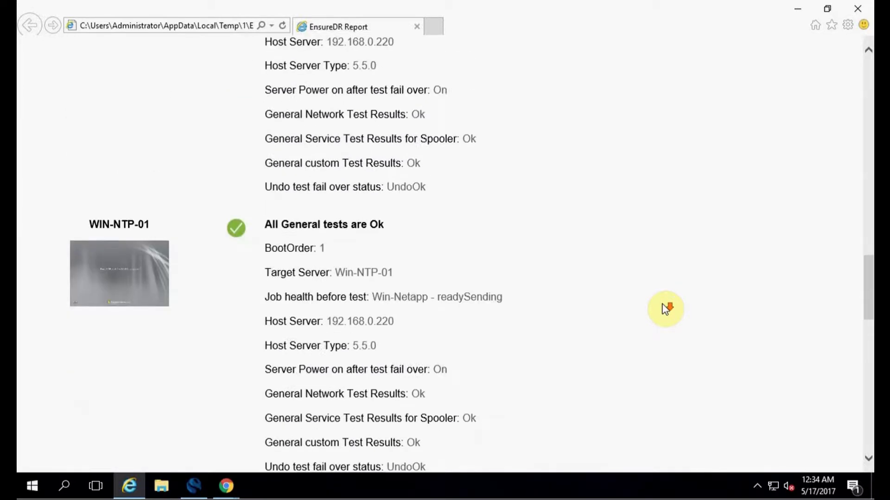
pyautogui.scroll(-1, 665, 309)
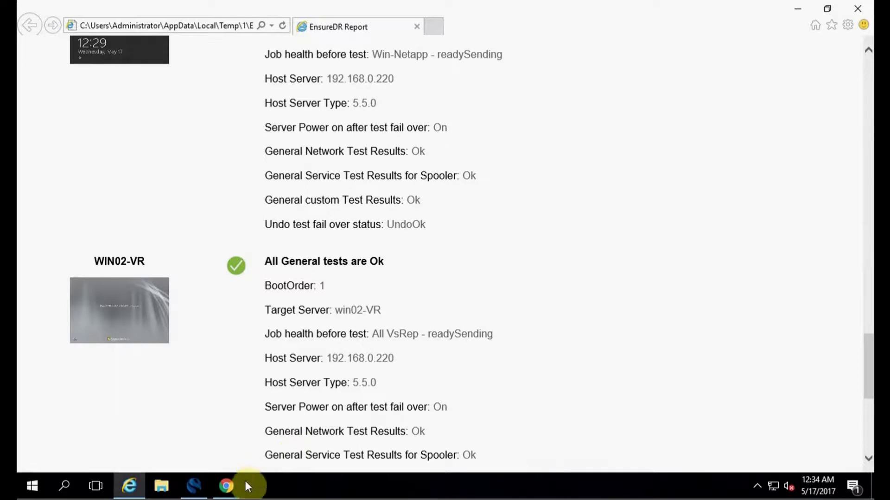
# Switch to the Gmail inbox in Chrome, open the EnsureDR finished DR test email in a maximized window and read its test summary
pyautogui.moveTo(227, 494)
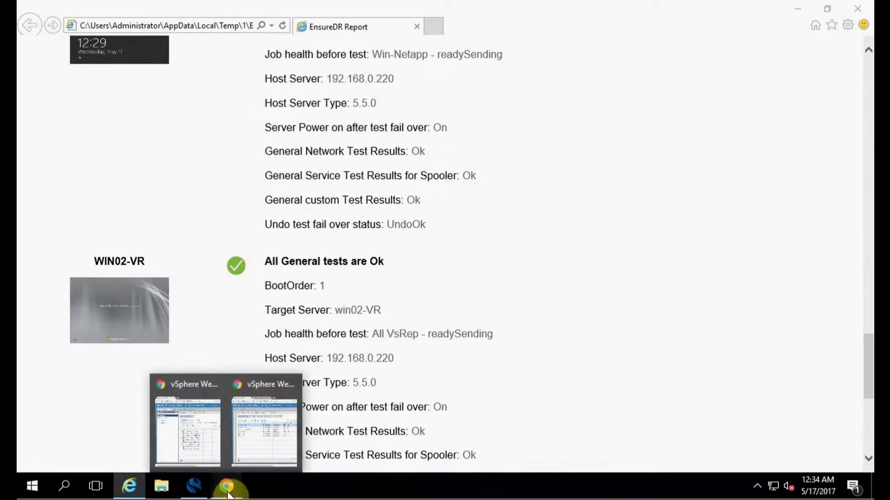
pyautogui.click(259, 455)
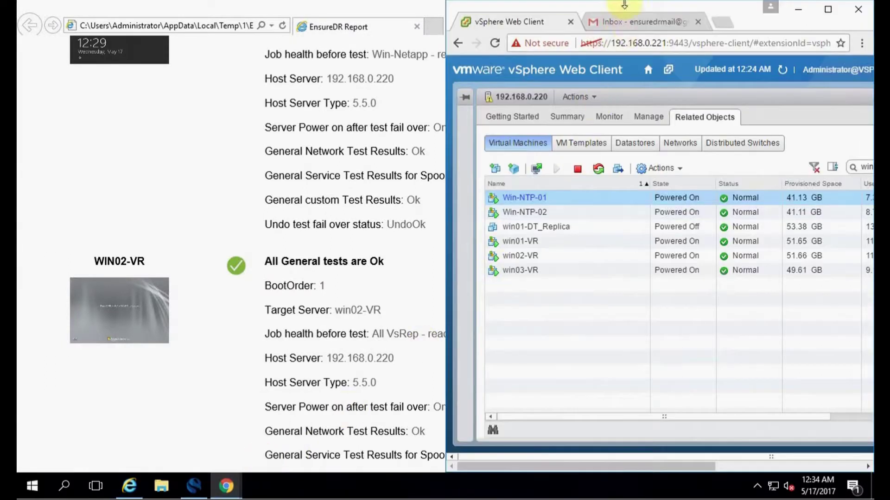
pyautogui.click(628, 23)
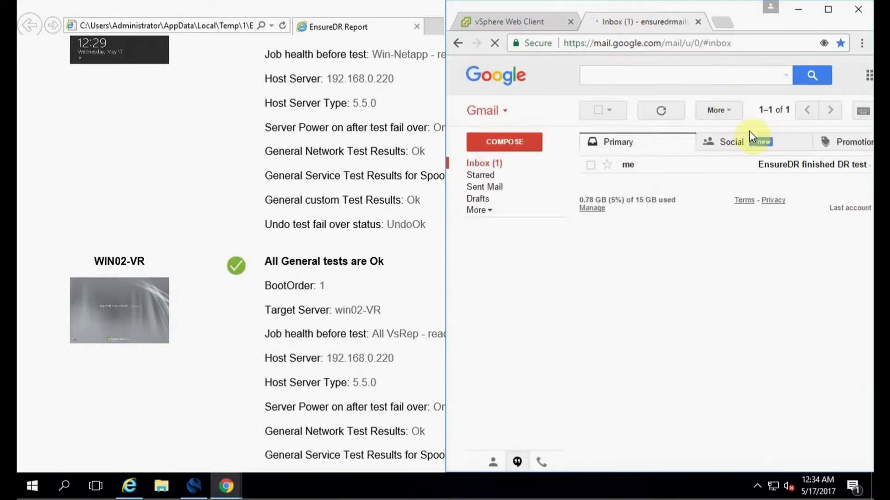
pyautogui.click(785, 172)
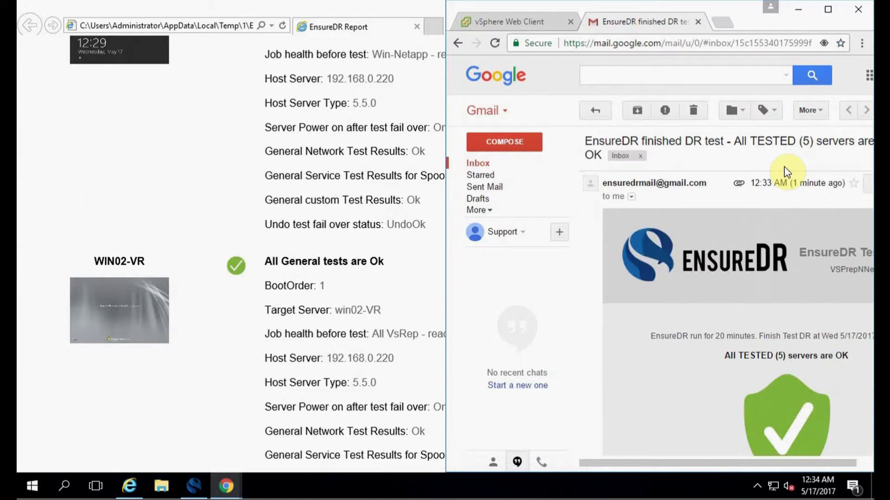
pyautogui.click(829, 10)
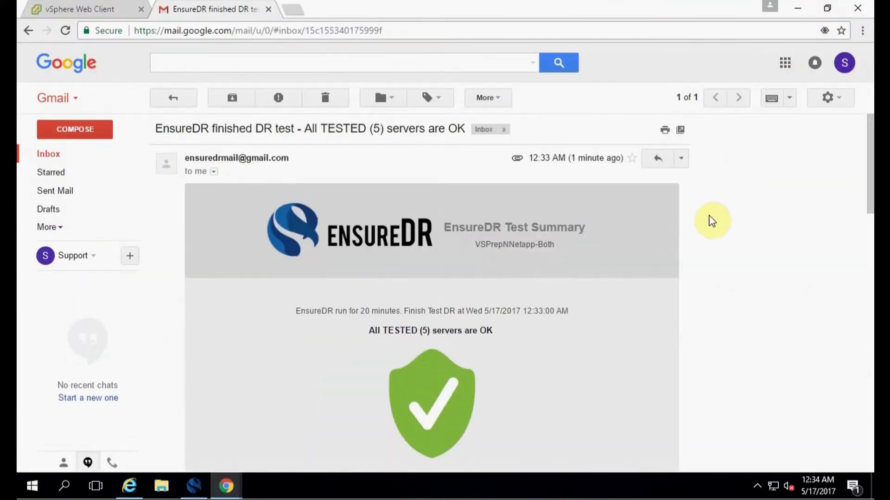
pyautogui.scroll(-7, 712, 221)
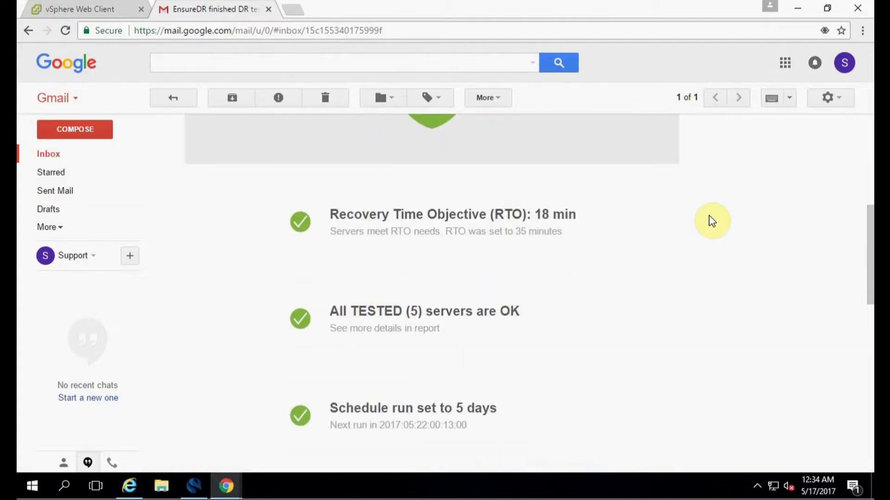
pyautogui.scroll(-10, 712, 221)
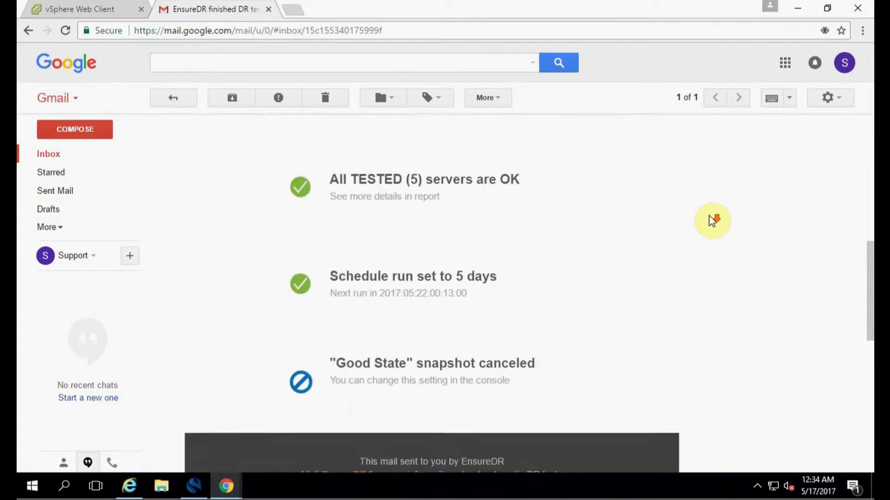
# Open the attached Results.pdf, examine its summary, readiness charts, server table and detailed server reports, and return to the EnsureDR window
pyautogui.click(267, 333)
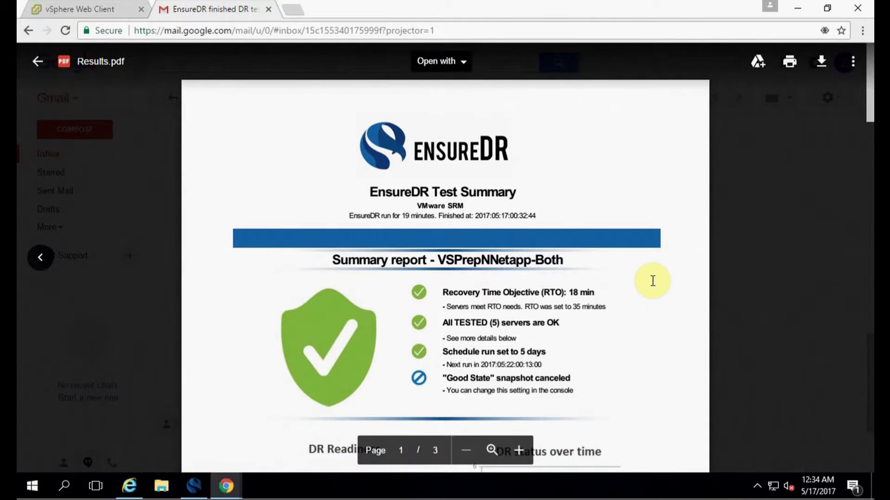
pyautogui.scroll(-5, 653, 281)
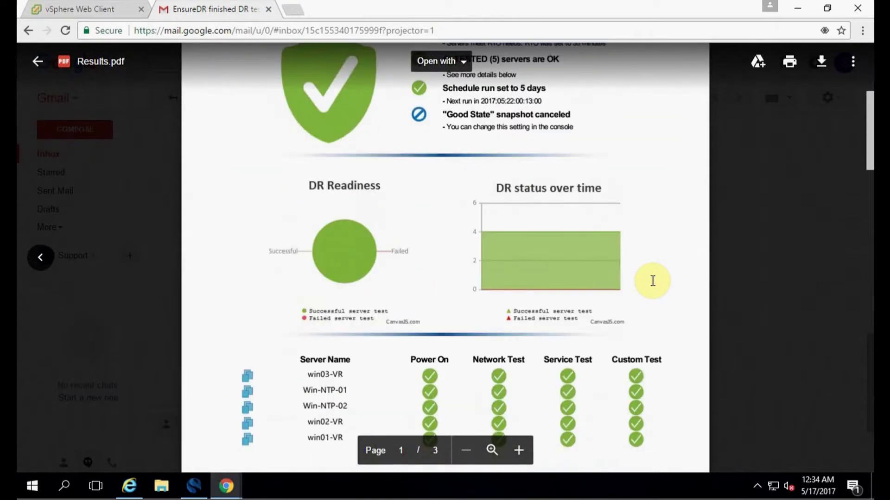
pyautogui.scroll(-4, 652, 281)
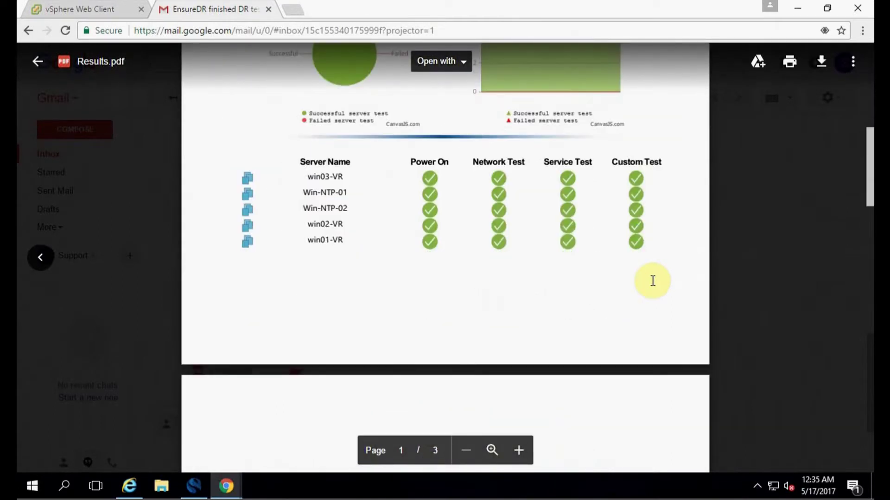
pyautogui.scroll(-11, 652, 281)
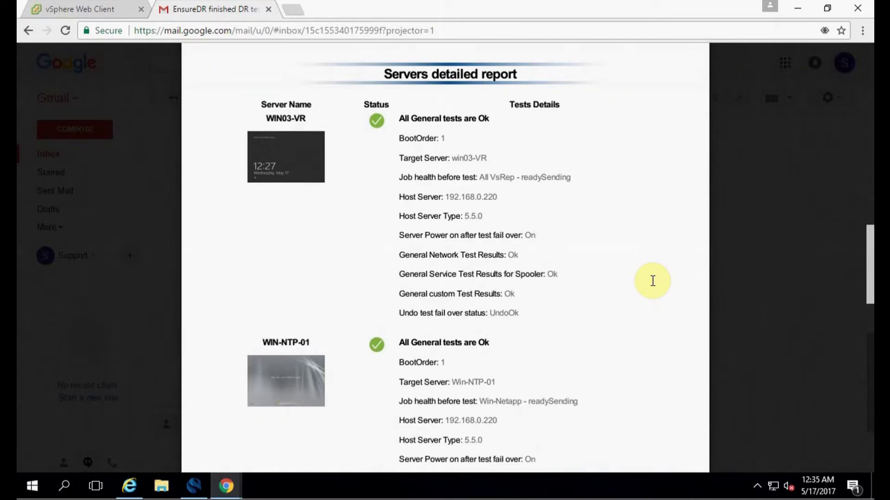
pyautogui.scroll(-1, 653, 280)
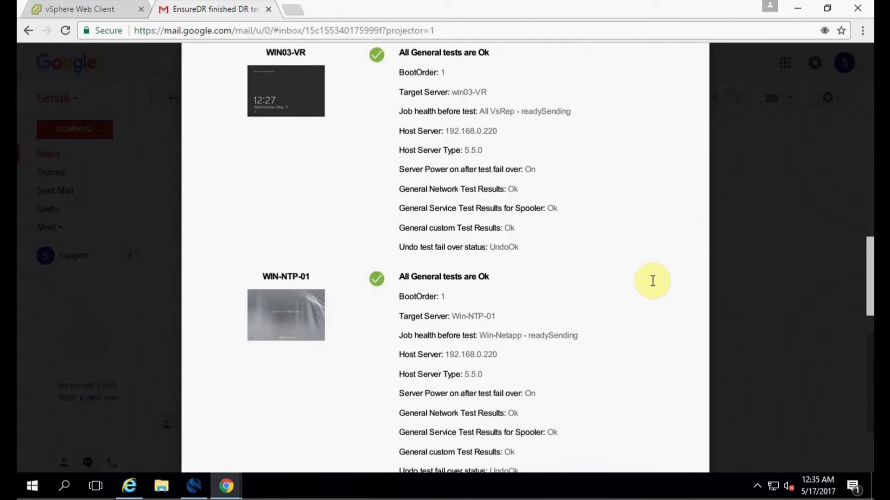
pyautogui.click(198, 490)
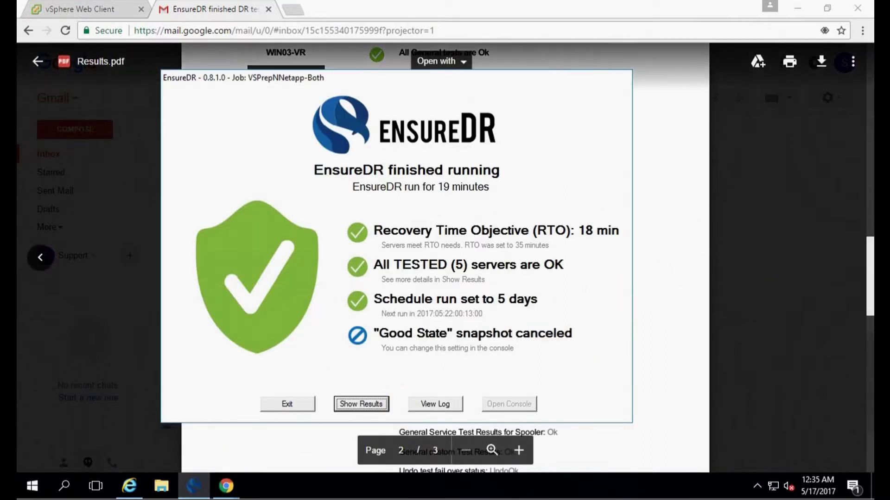